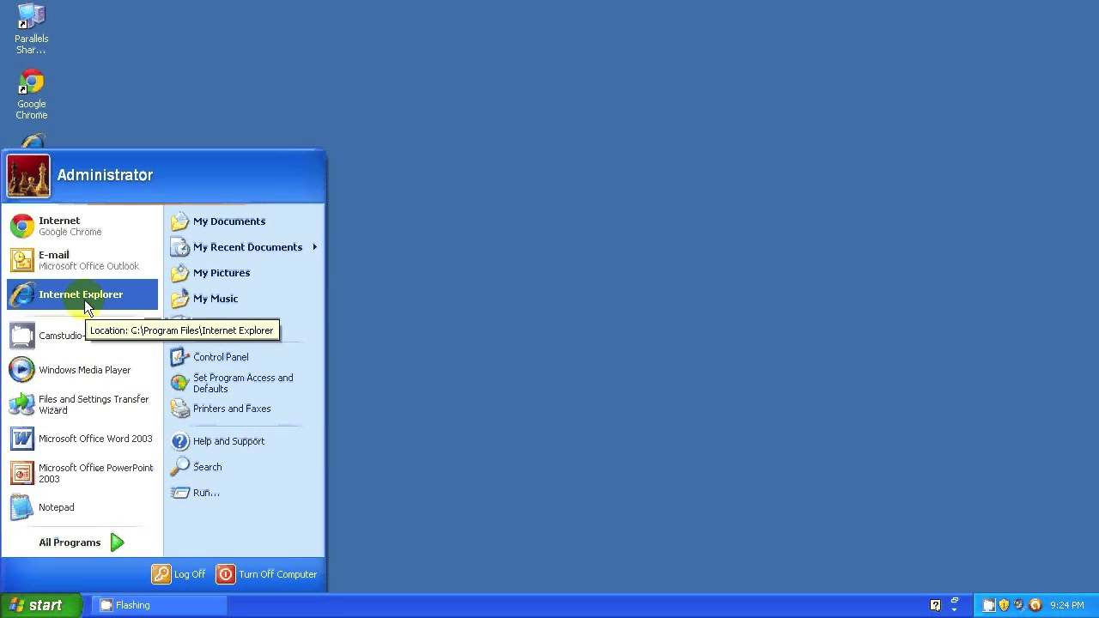
click(84, 302)
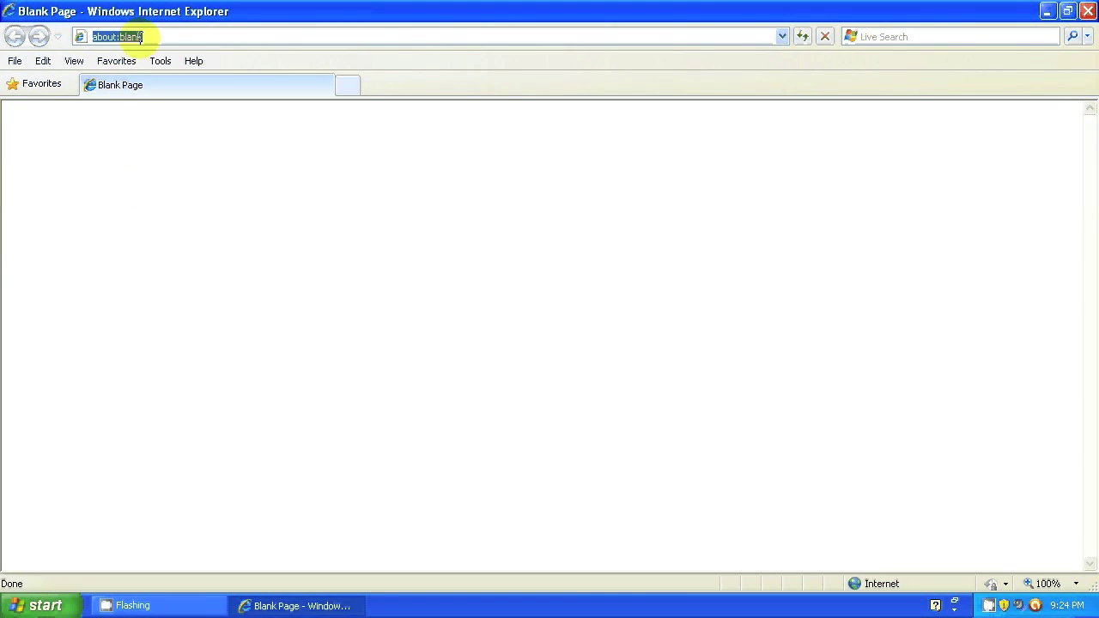
text(www.adu)
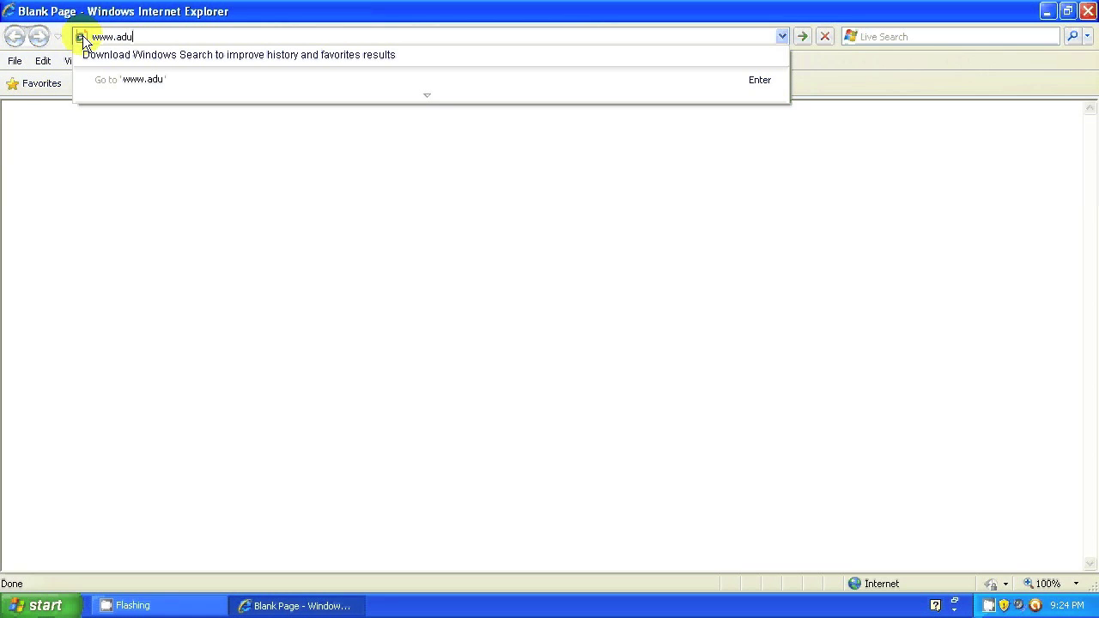
text(lteducation.nof)
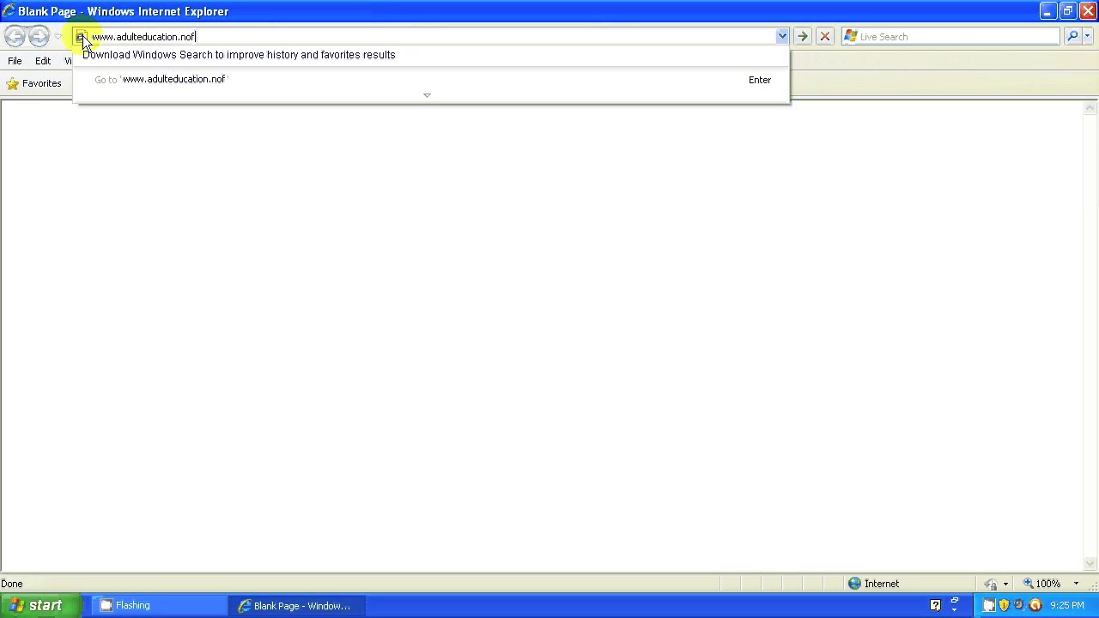
key(BackSpace)
text(rfolk.gov.uk/)
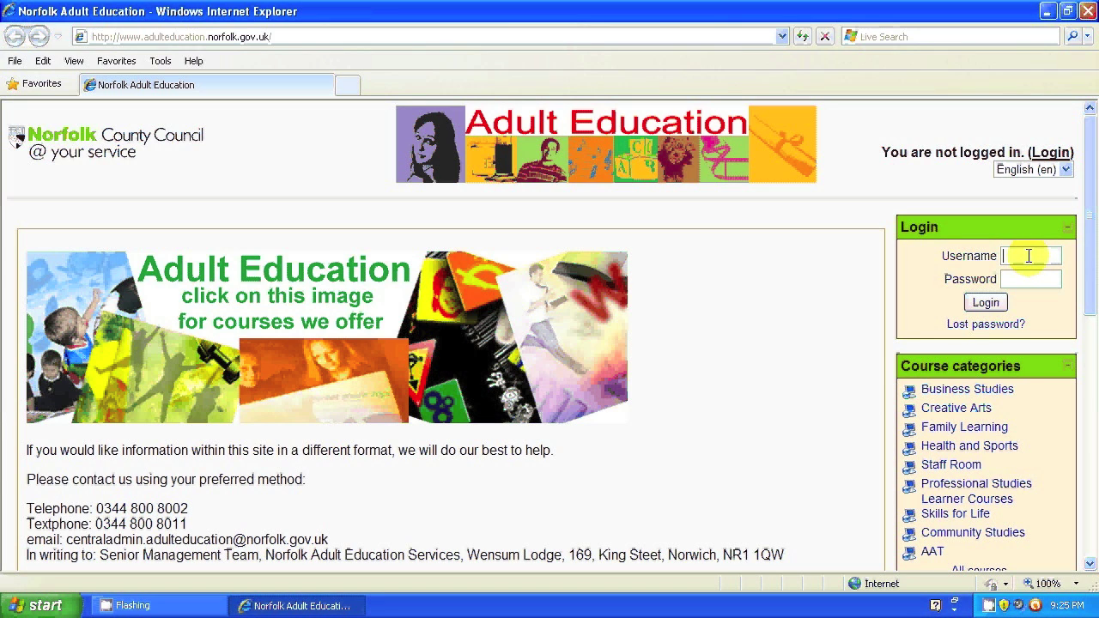
Step: Log in to the Adult Education site with the account's username and password
text(aadummy)
click(1028, 276)
text(••••••••)
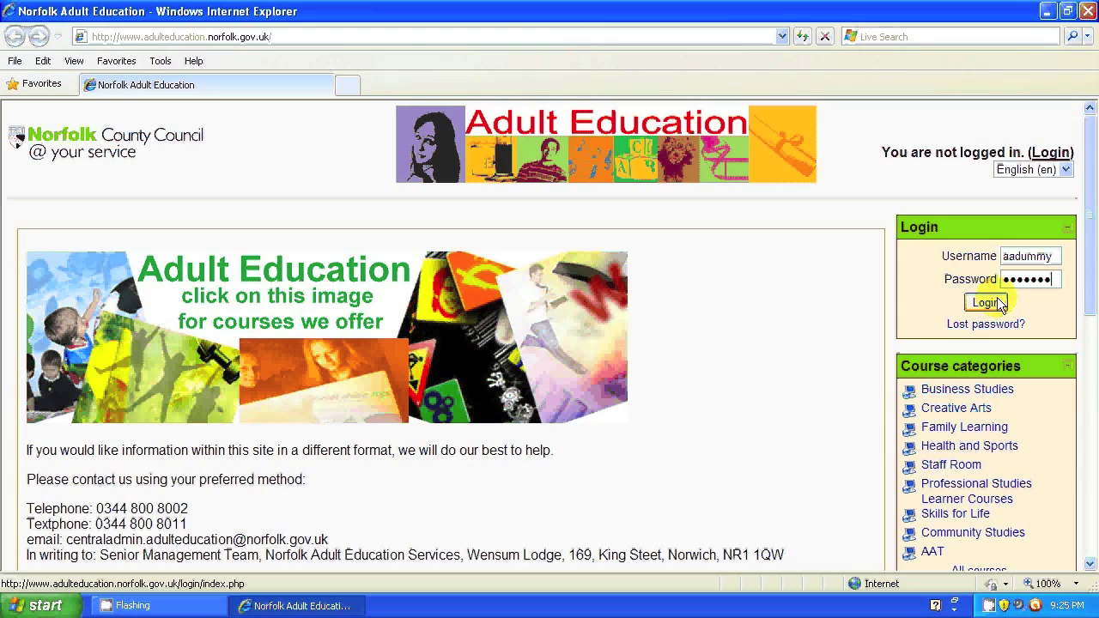
click(999, 304)
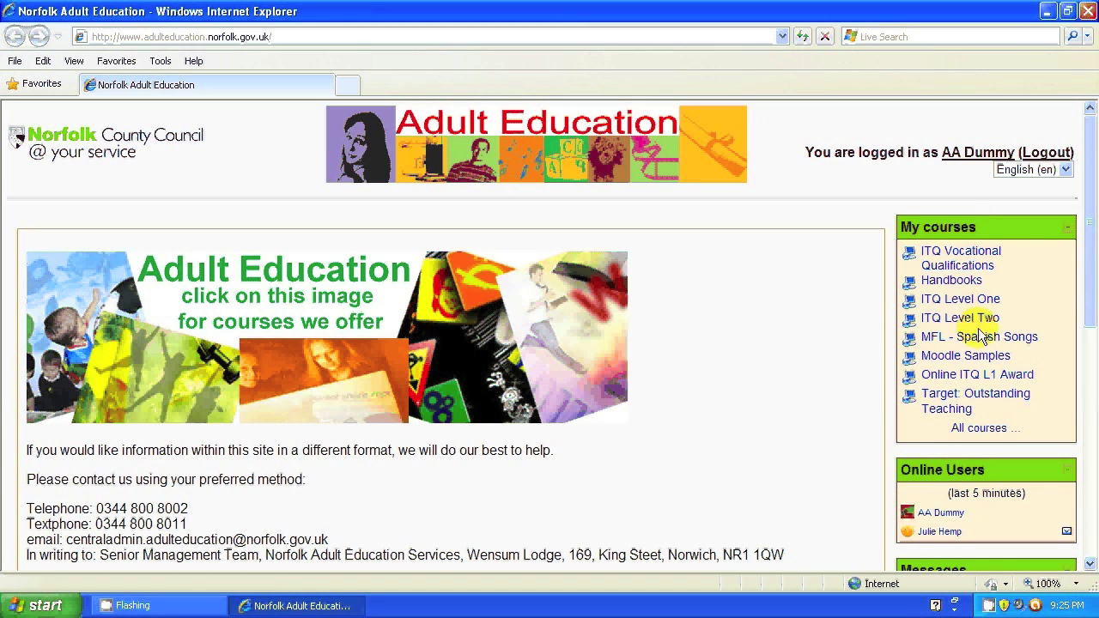
Step: Go to the Online ITQ L1 Award course and open the Office 2003 Online Student Workbook - Word Processing
click(982, 377)
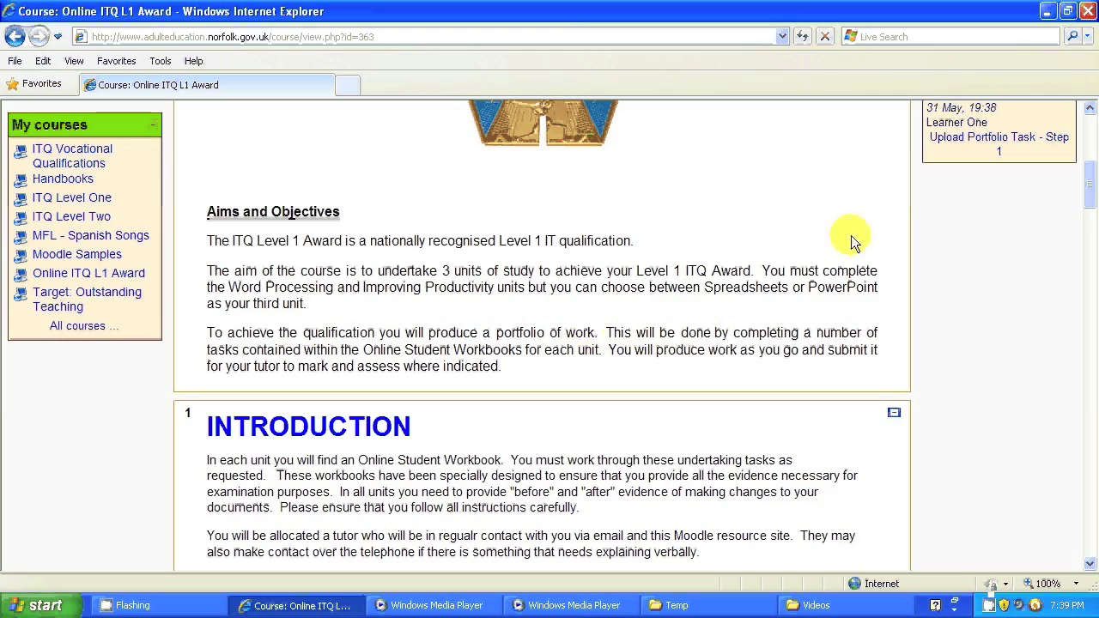
drag(1091, 206, 1087, 259)
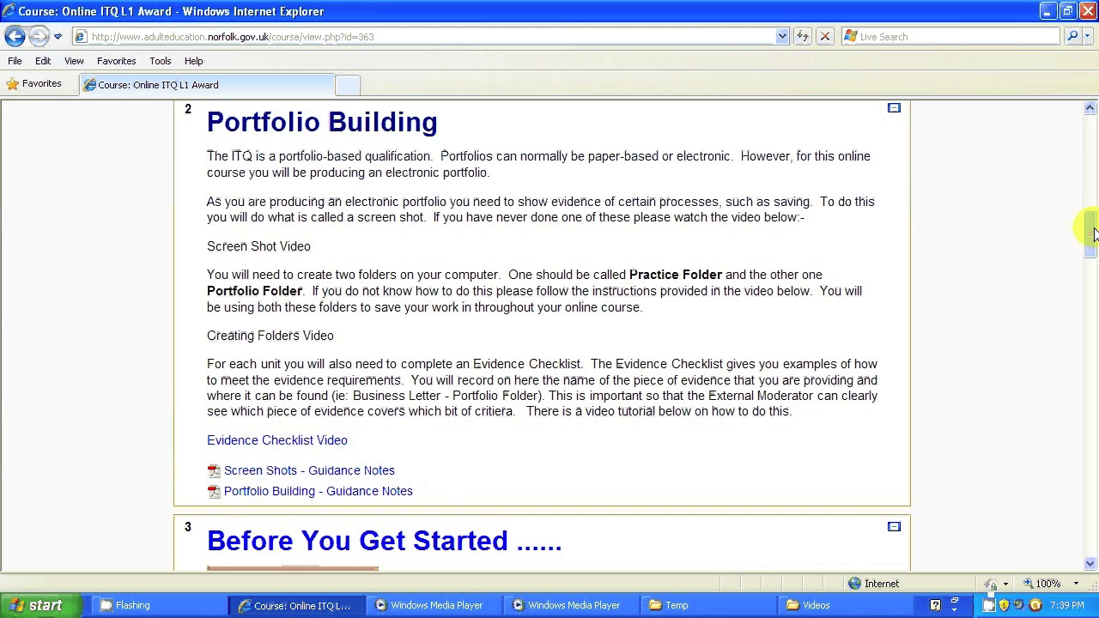
drag(1094, 232, 1094, 322)
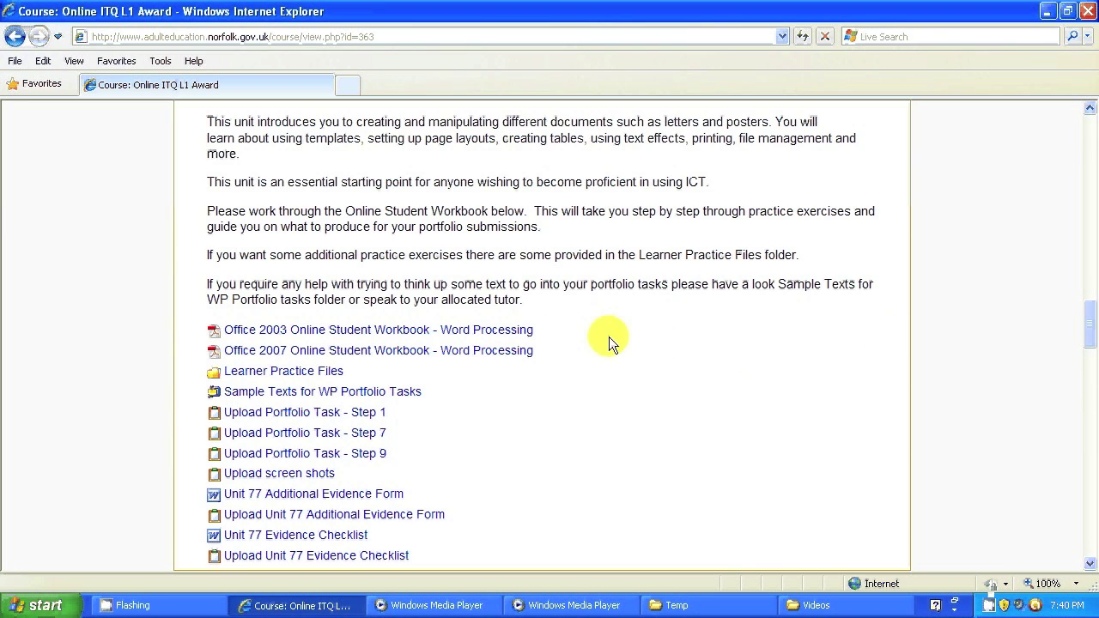
click(329, 332)
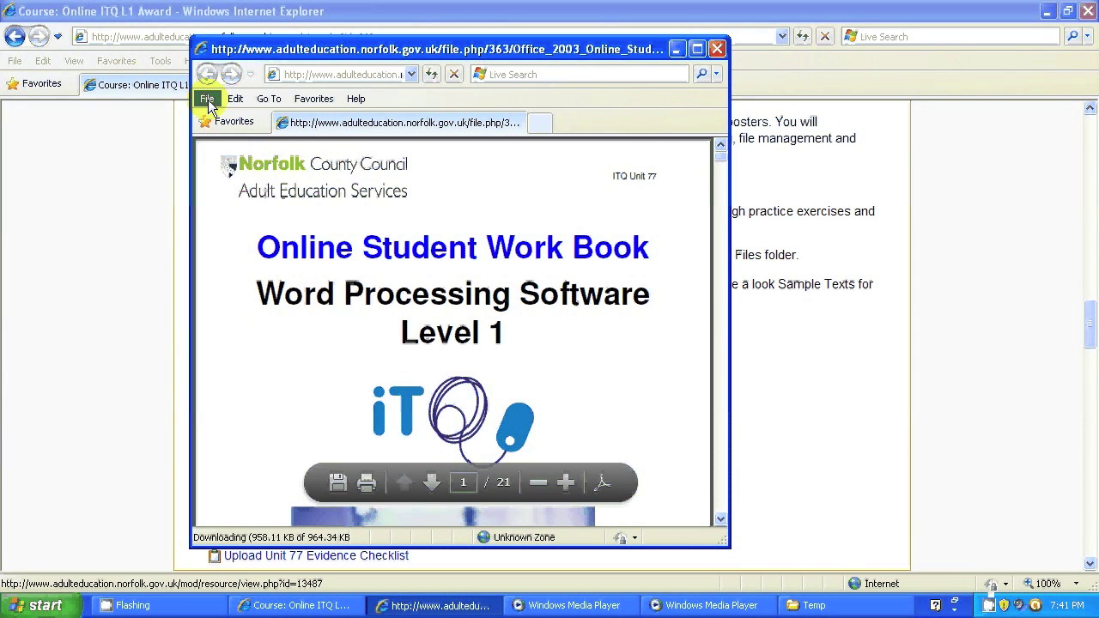
Step: Save the workbook PDF in the Practice Folder inside the desktop's ITQ LEVEL 1 folder, keeping the suggested file name
click(209, 101)
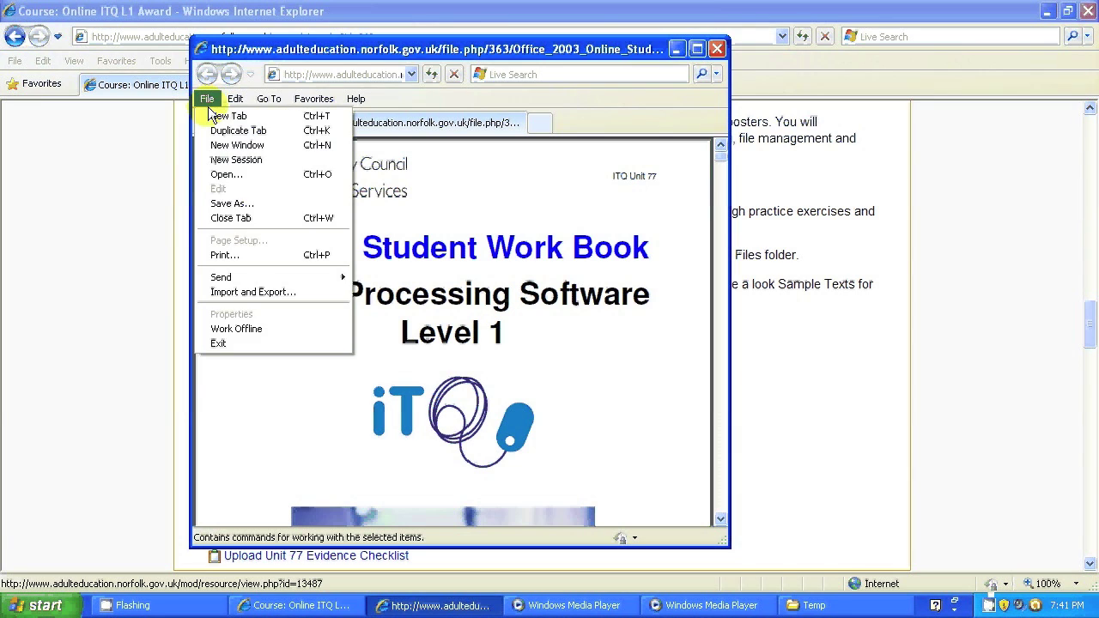
click(252, 204)
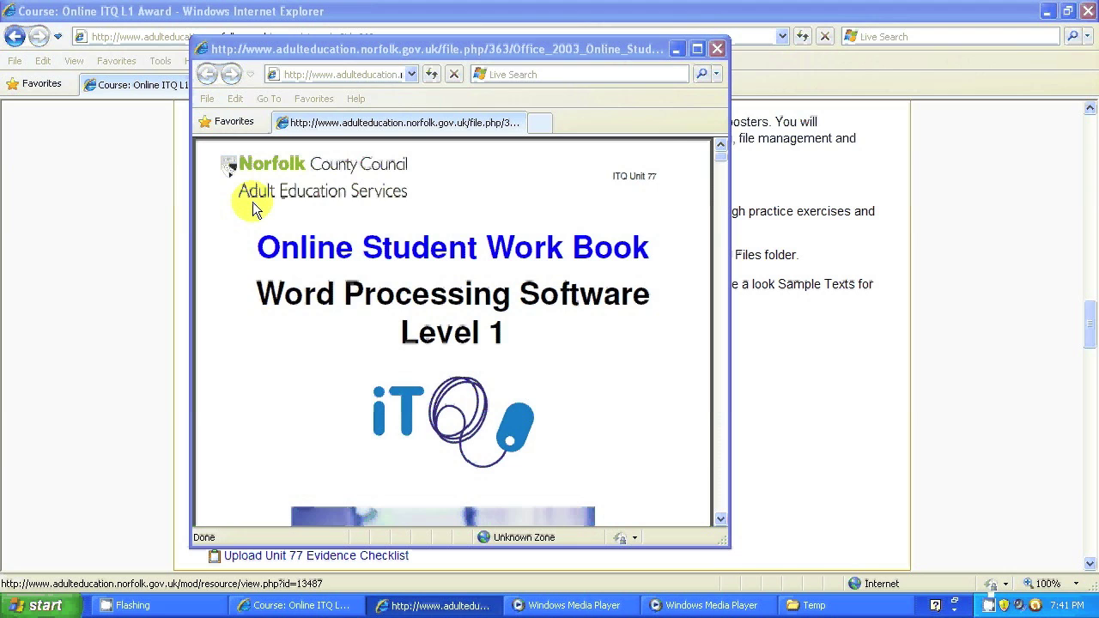
click(253, 207)
double_click(309, 193)
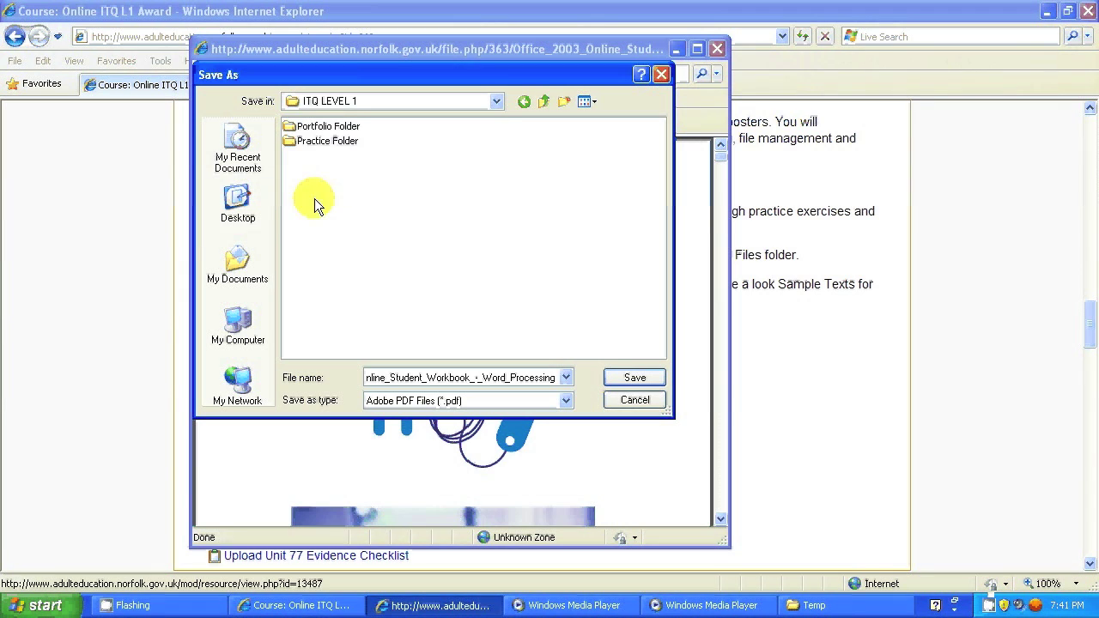
double_click(319, 142)
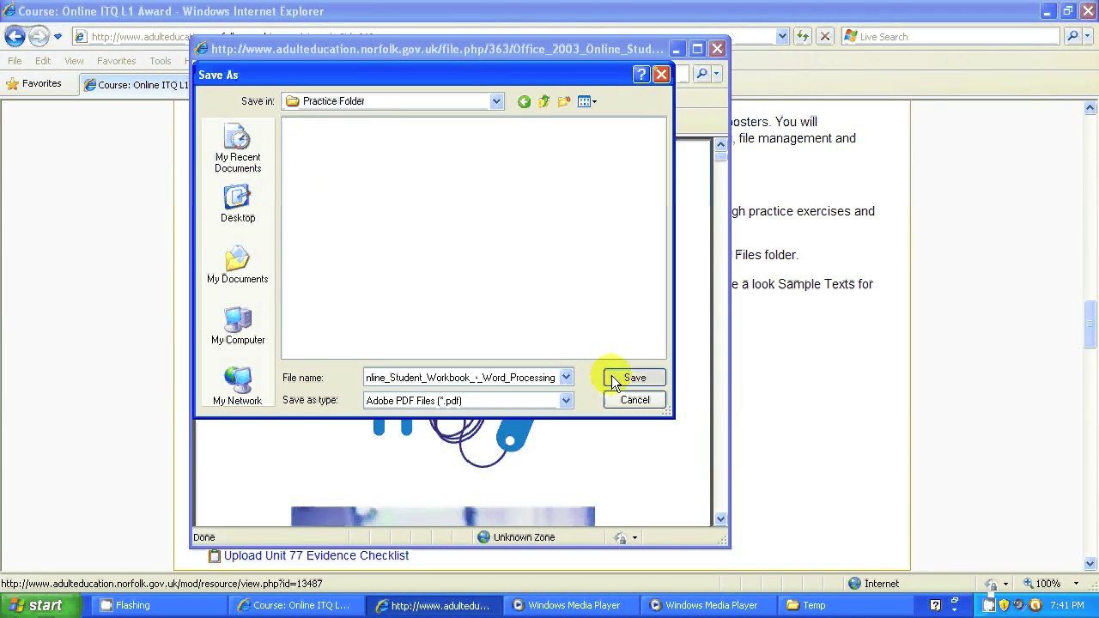
click(613, 379)
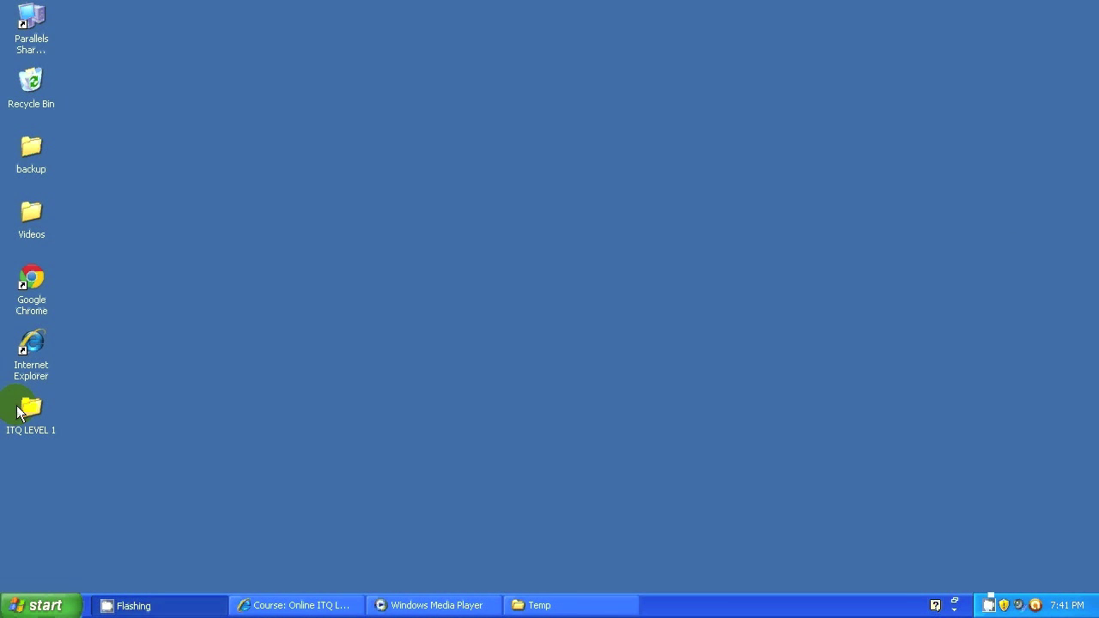
Step: Open the saved Office 2003 workbook PDF from the Practice Folder in ITQ LEVEL 1 and look through its opening pages
double_click(19, 411)
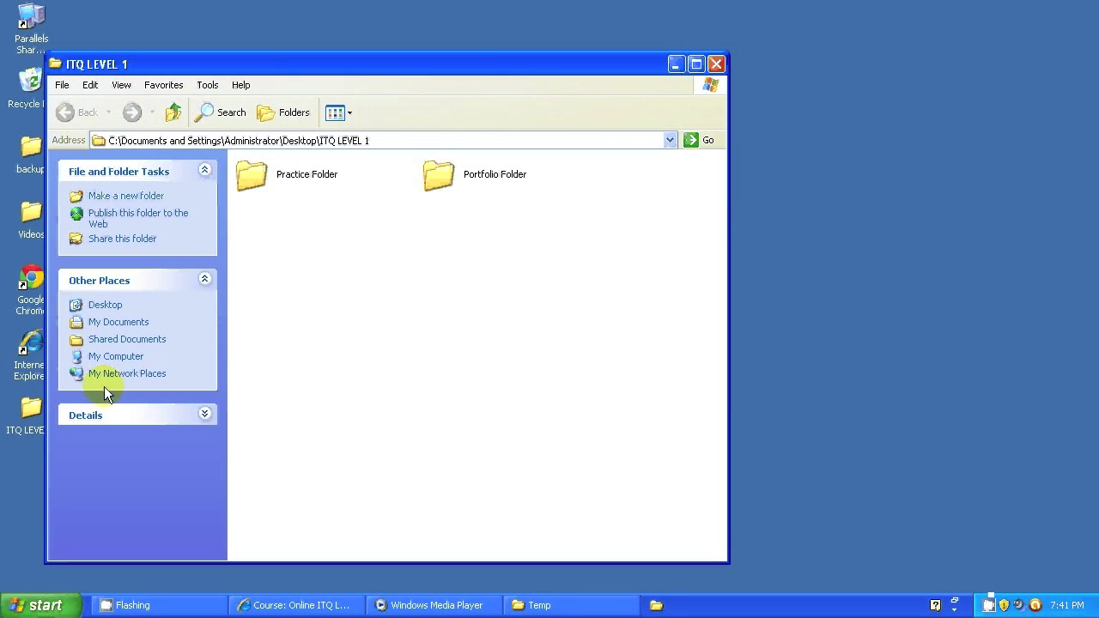
click(297, 180)
double_click(297, 182)
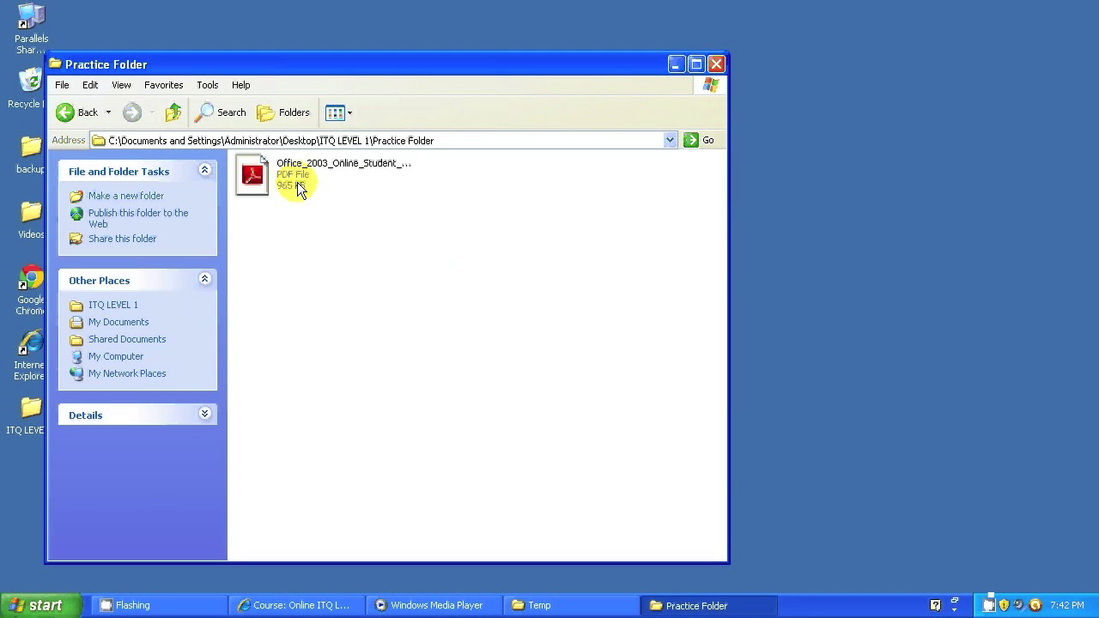
double_click(297, 182)
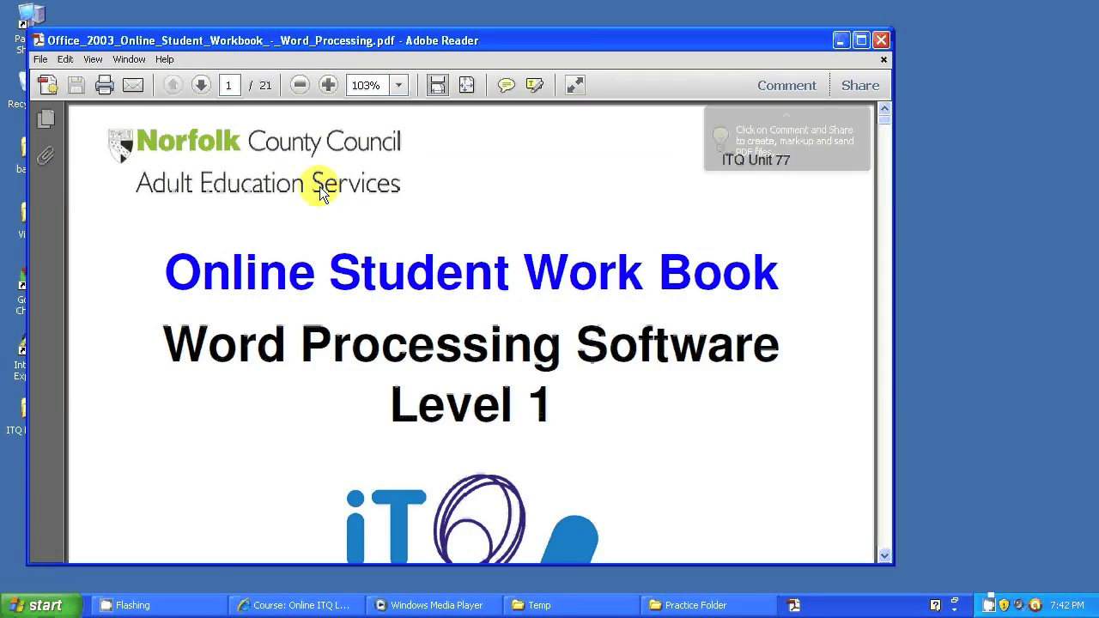
scroll(470, 328, down, 15)
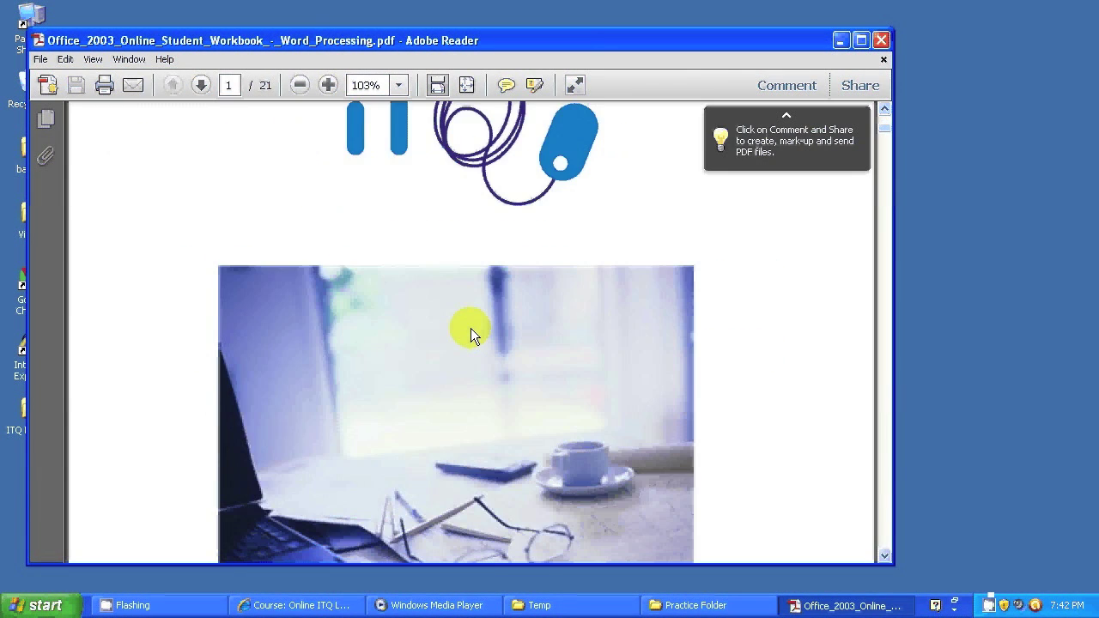
scroll(471, 328, down, 5)
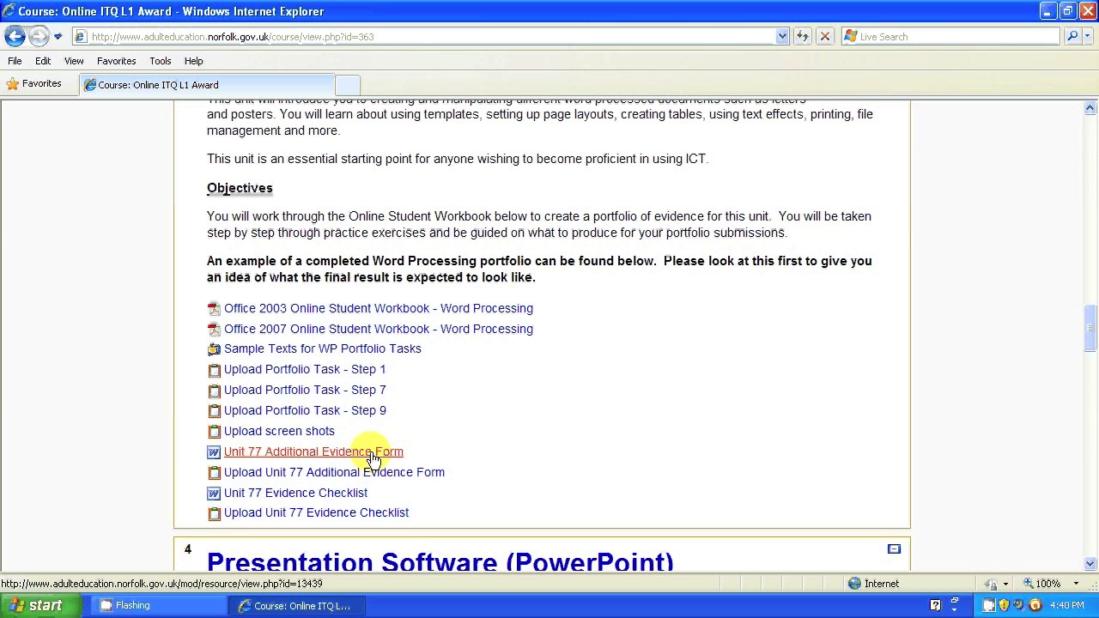
Step: Download the Unit 77 Additional Evidence Form from the course page into the Practice Folder of the desktop's ITQ LEVEL 1 folder
click(374, 458)
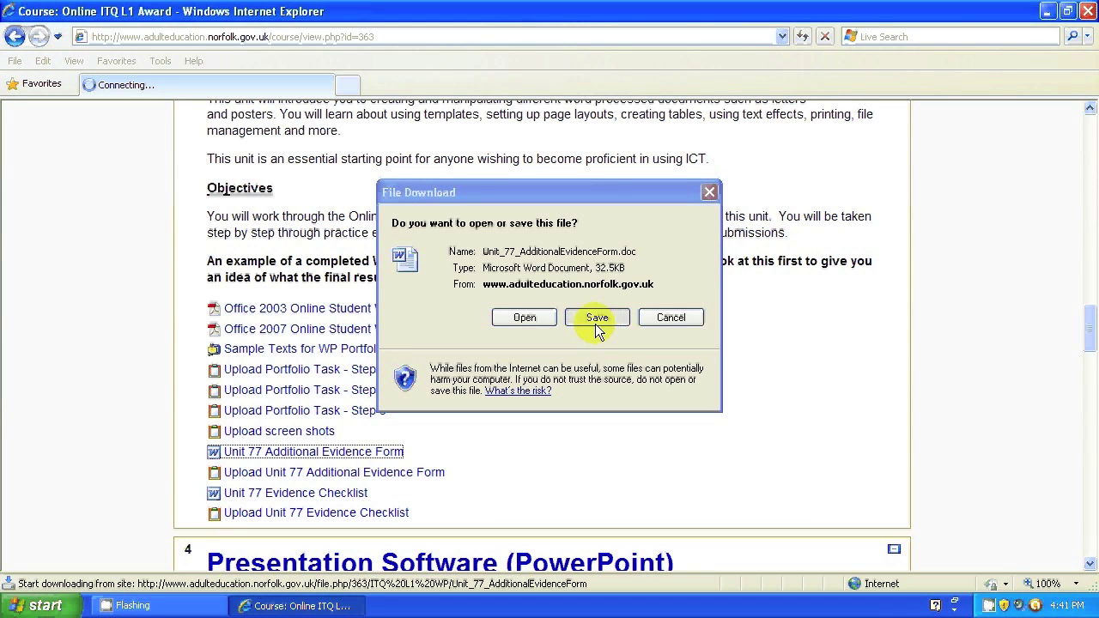
click(599, 331)
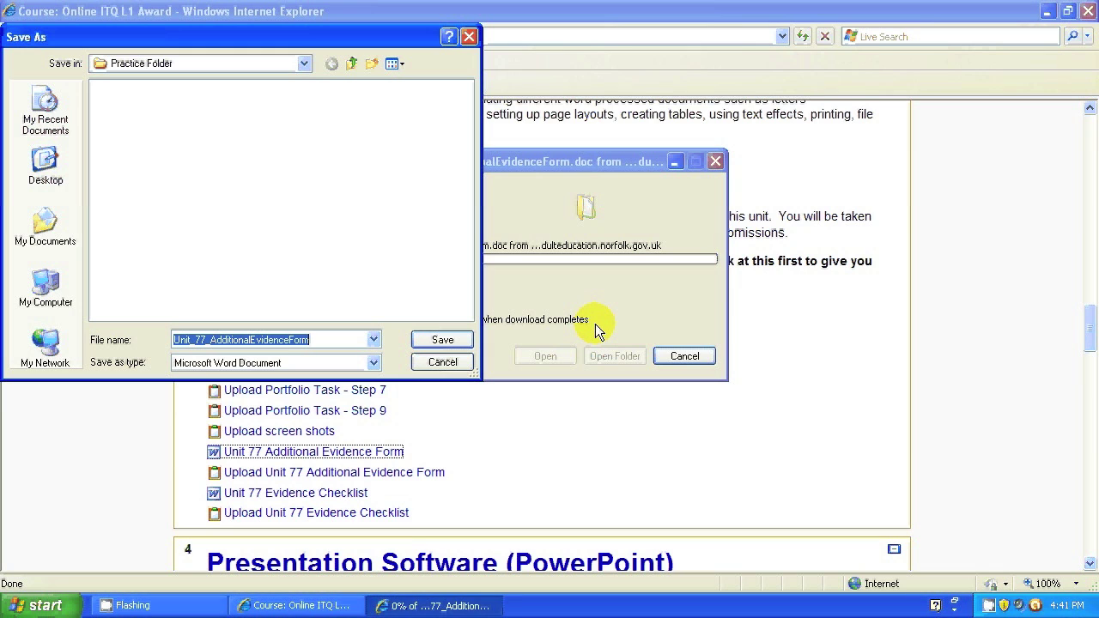
click(26, 168)
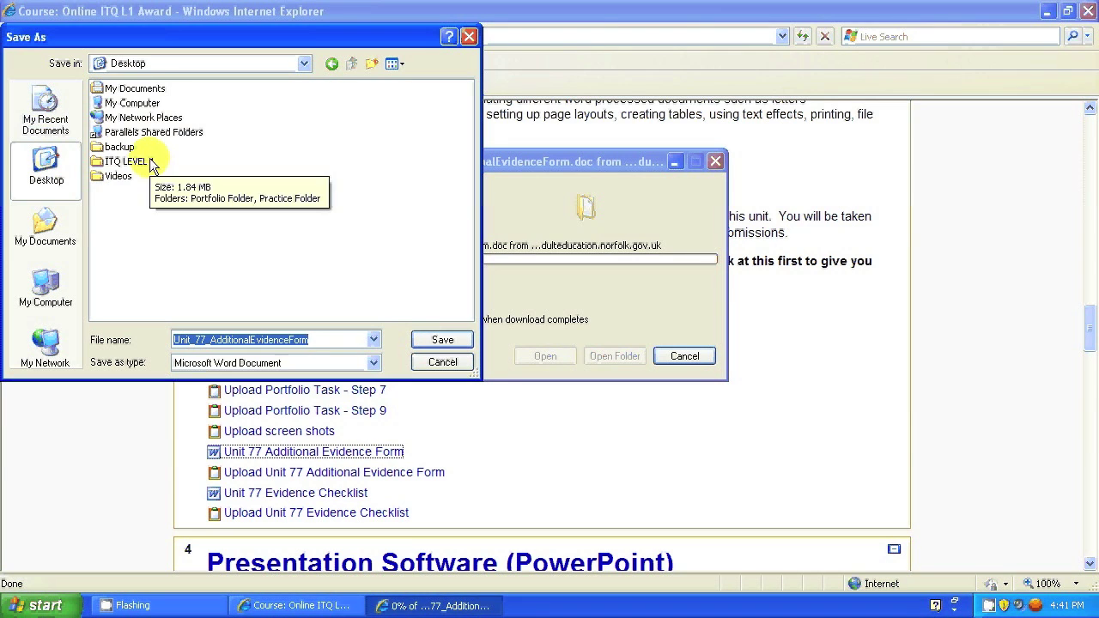
double_click(144, 160)
double_click(152, 103)
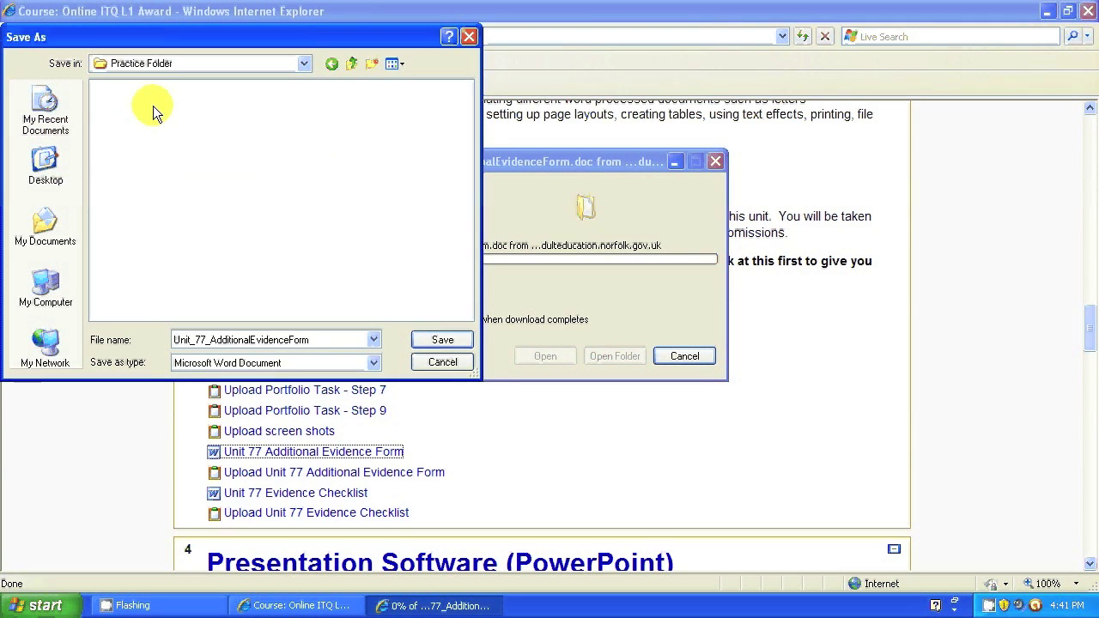
click(459, 339)
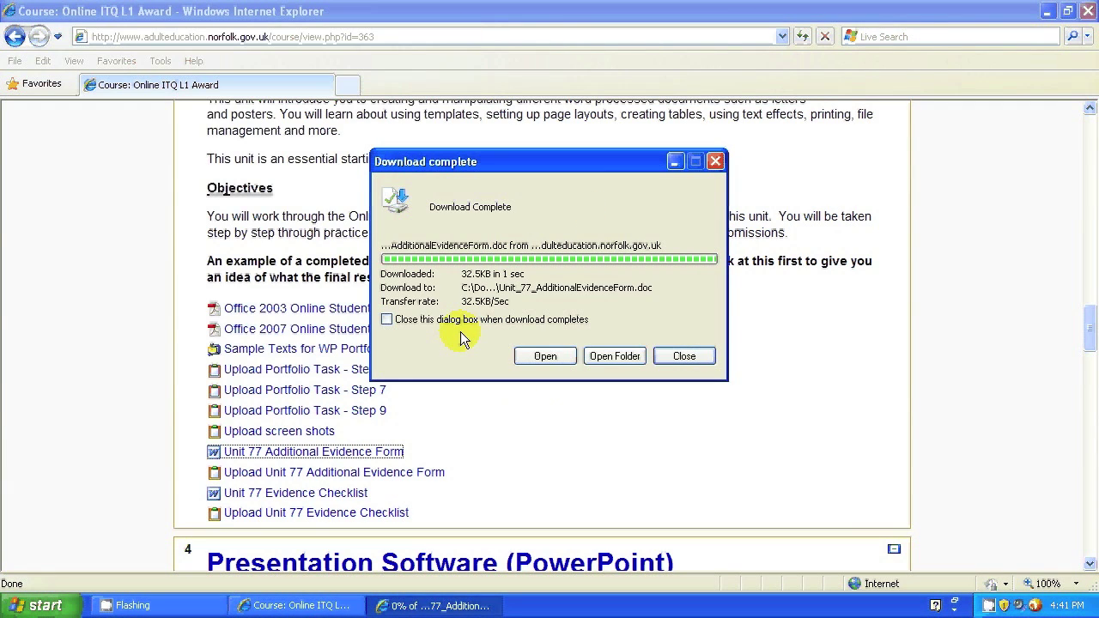
click(672, 355)
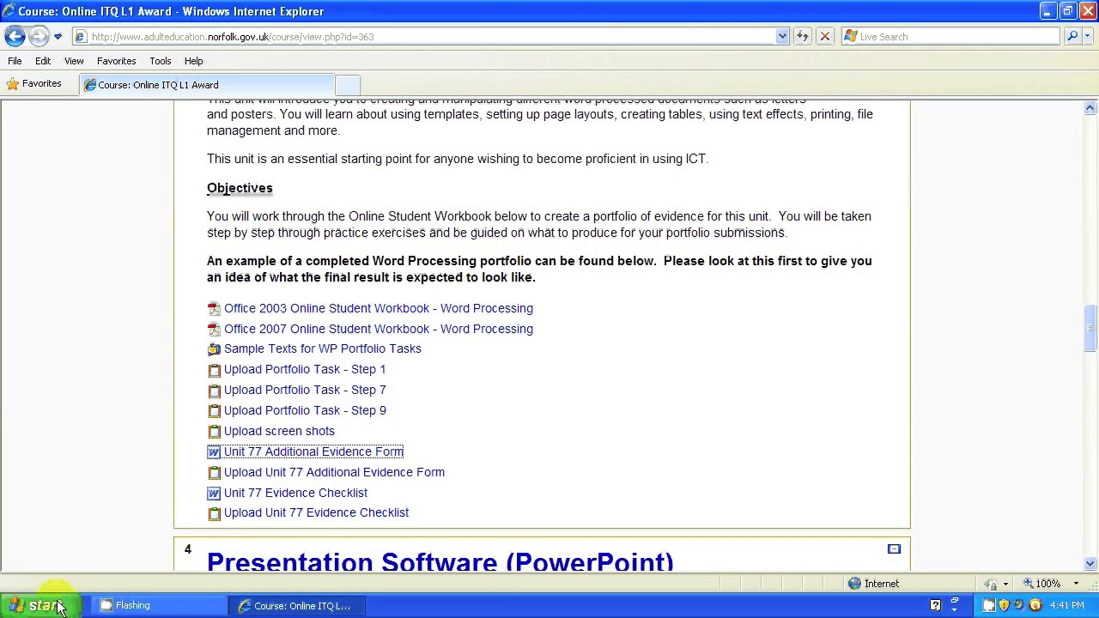
Step: Open the downloaded Unit_77_AdditionalEvidenceForm document from the Practice Folder in ITQ LEVEL 1
double_click(31, 412)
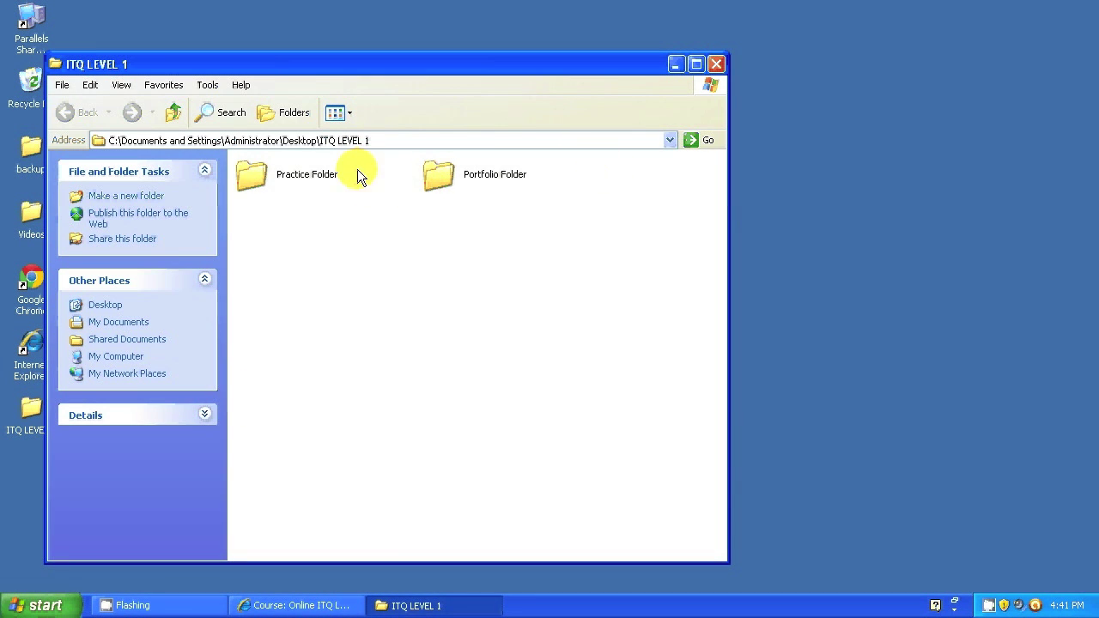
double_click(326, 173)
click(337, 219)
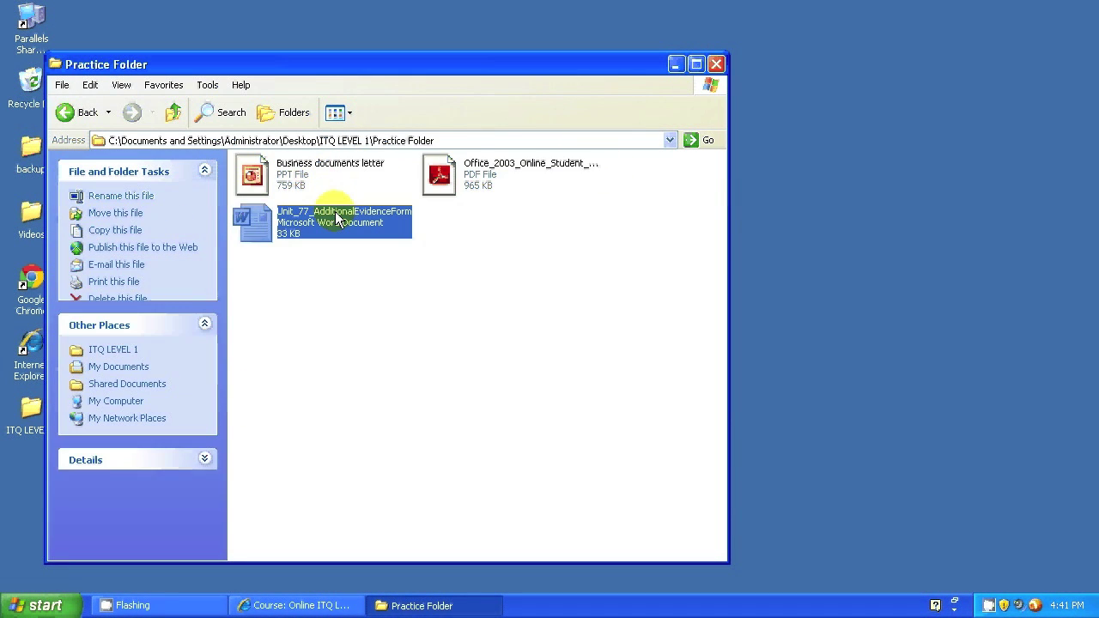
double_click(337, 219)
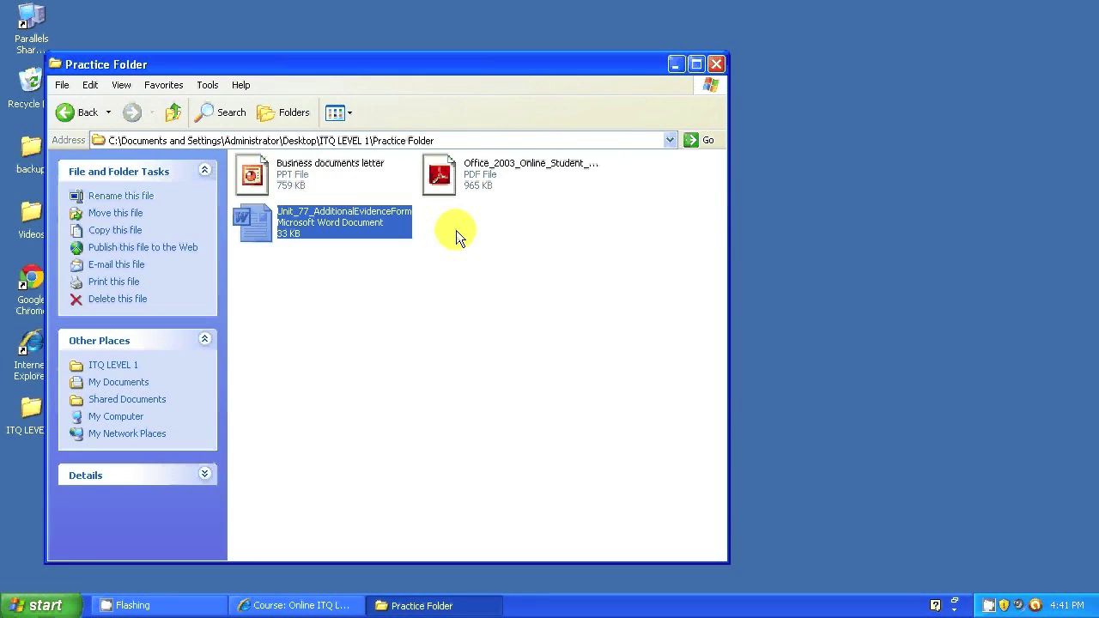